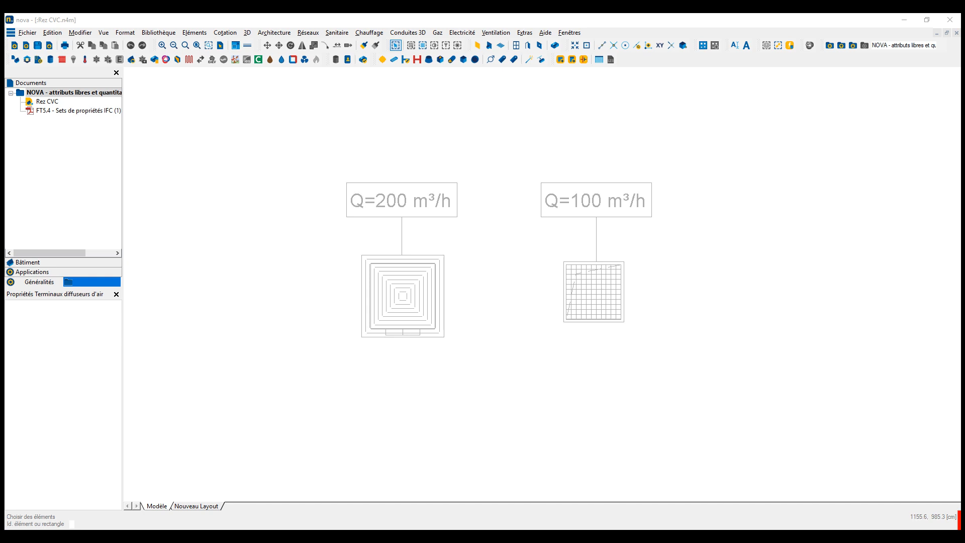
Step: Set the Lot technique attribute to V for both the square diffuser and the grille
{"action": "left_click", "coordinate": [599, 319]}
{"action": "right_click", "coordinate": [429, 317]}
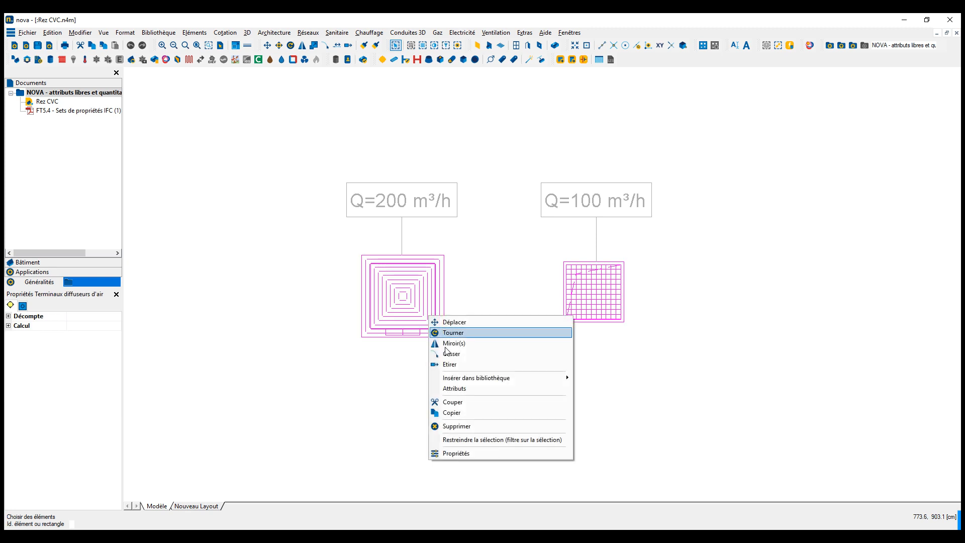
{"action": "left_click", "coordinate": [457, 388]}
{"action": "left_click", "coordinate": [582, 290]}
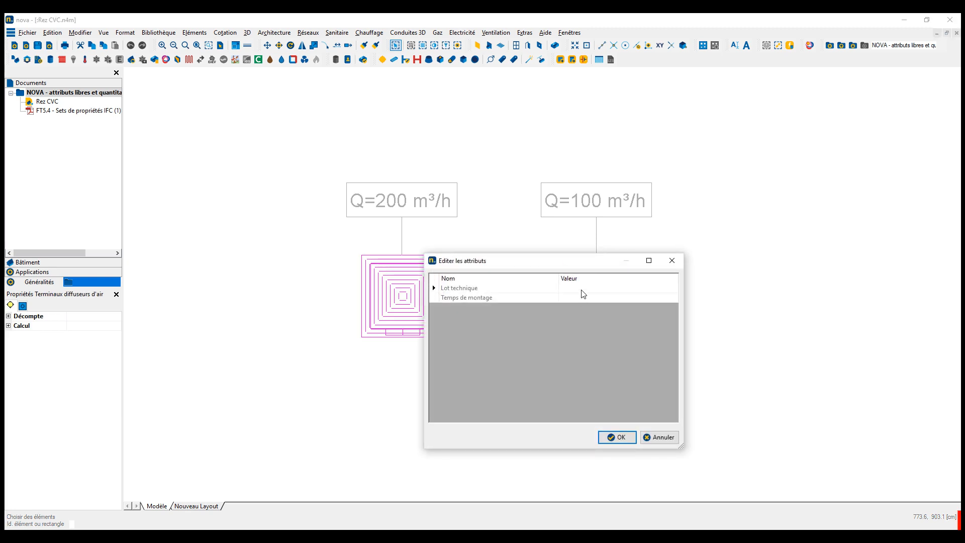
{"action": "type", "text": "V"}
{"action": "left_click", "coordinate": [621, 438]}
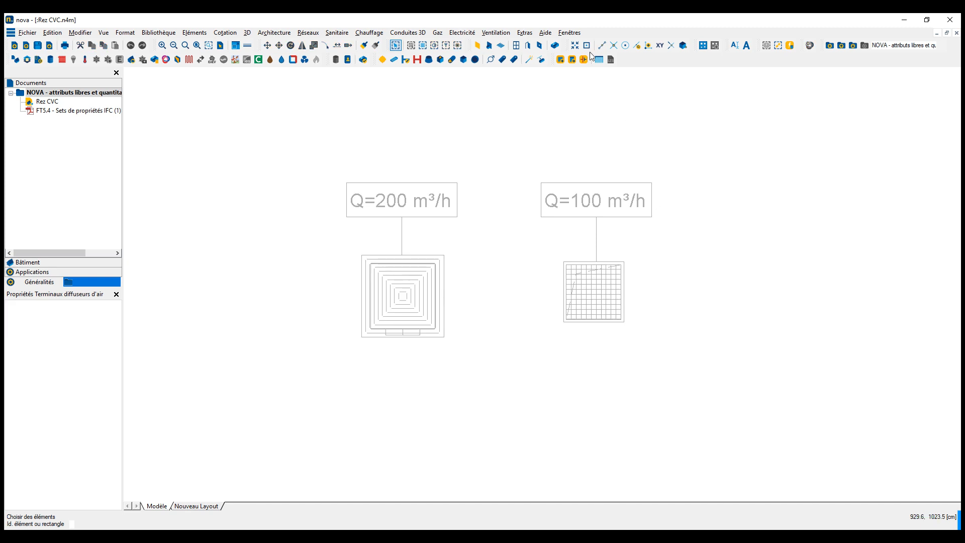
Step: Consult the help topic 9.5 on the free attribute manager for IFC export, within the Interface IFC chapter
{"action": "left_click", "coordinate": [549, 33]}
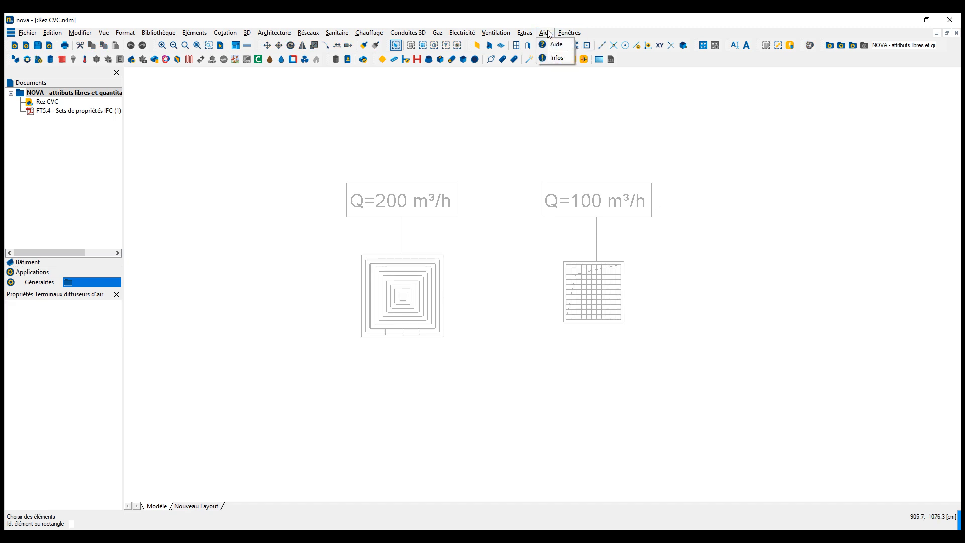
{"action": "left_click", "coordinate": [555, 44]}
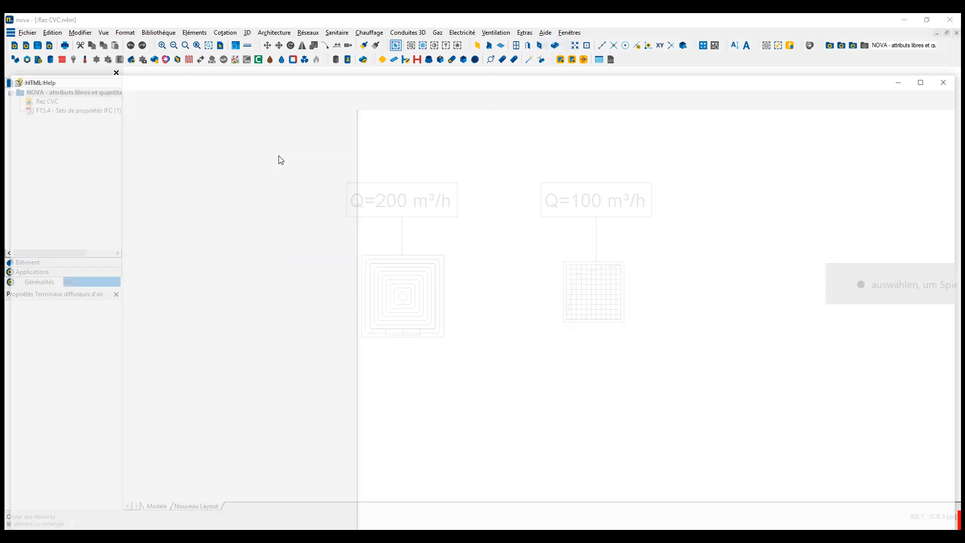
{"action": "left_click", "coordinate": [16, 138]}
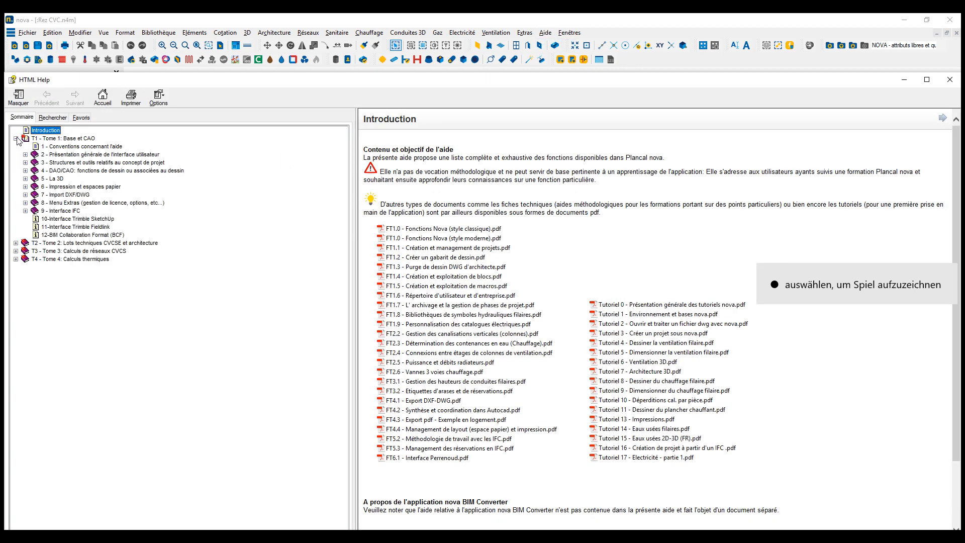
{"action": "left_click", "coordinate": [25, 211]}
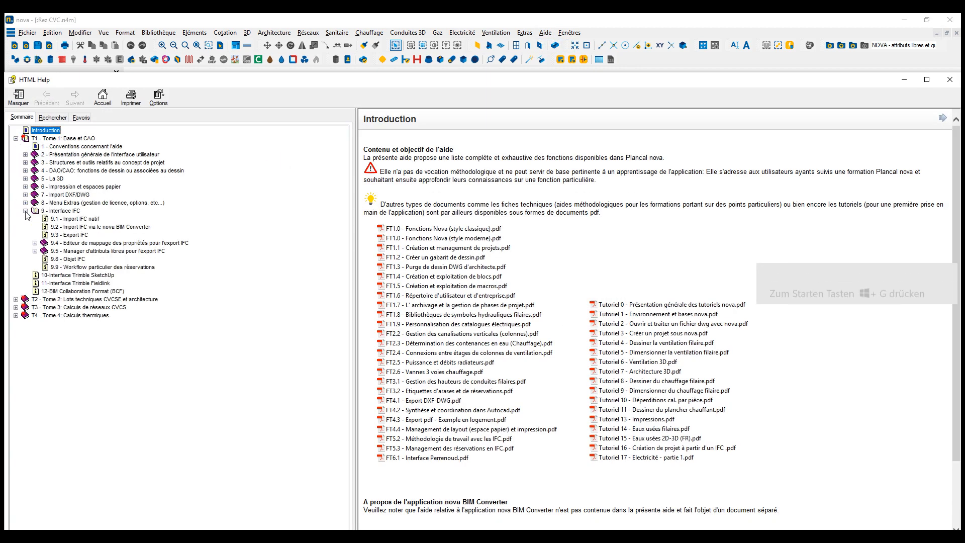
{"action": "left_click", "coordinate": [71, 252]}
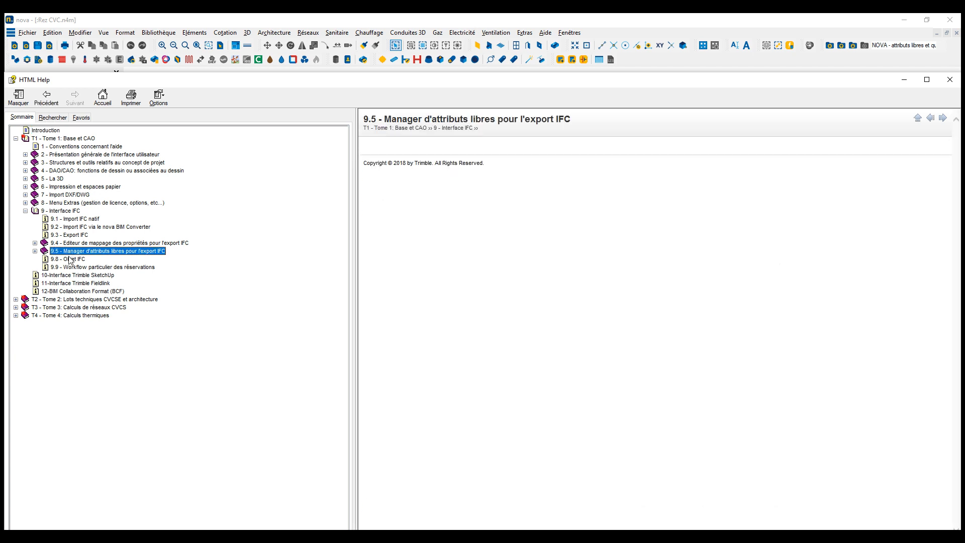
{"action": "left_click", "coordinate": [950, 79]}
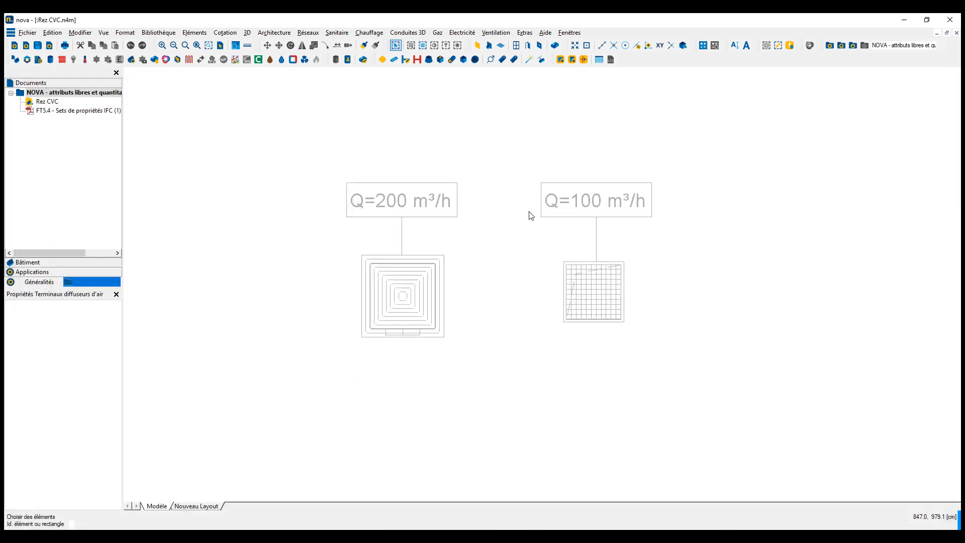
Step: Look up the Débit volumique parameter in the square diffuser's object info, sorted by designation
{"action": "right_click", "coordinate": [441, 279]}
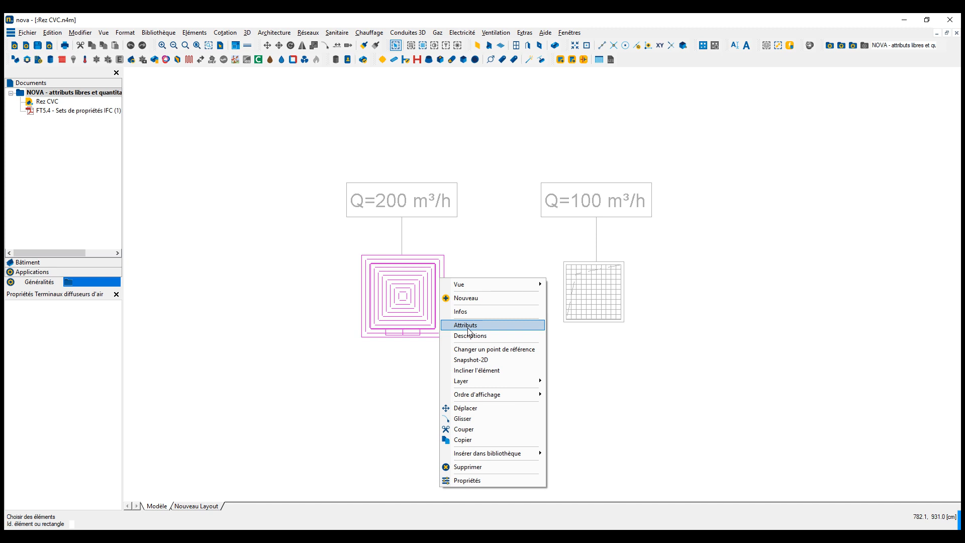
{"action": "left_click", "coordinate": [475, 256]}
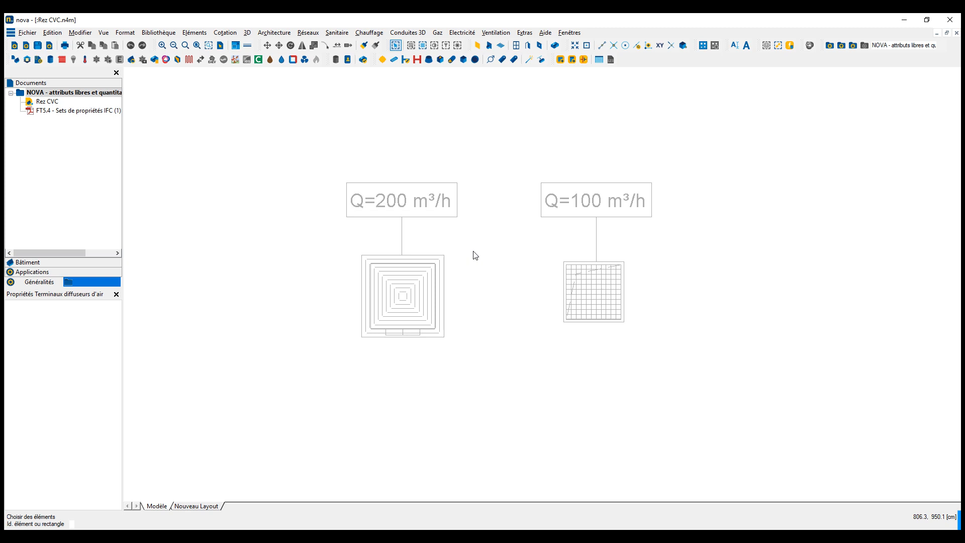
{"action": "right_click", "coordinate": [393, 271]}
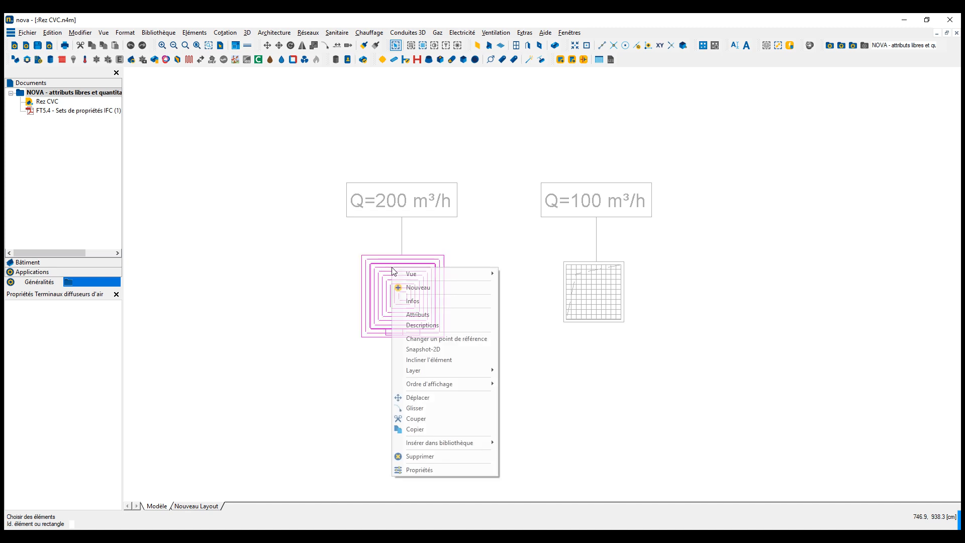
{"action": "left_click", "coordinate": [415, 301]}
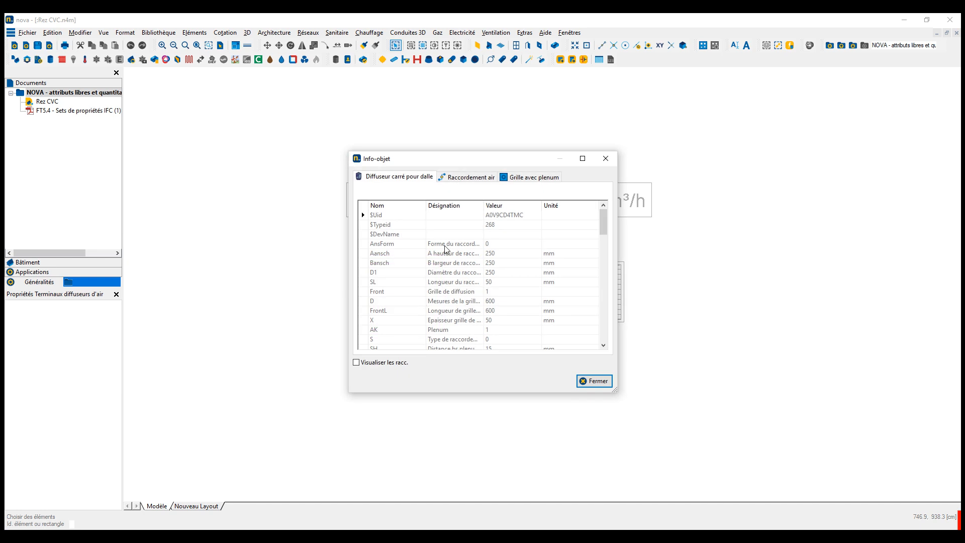
{"action": "left_click", "coordinate": [454, 207]}
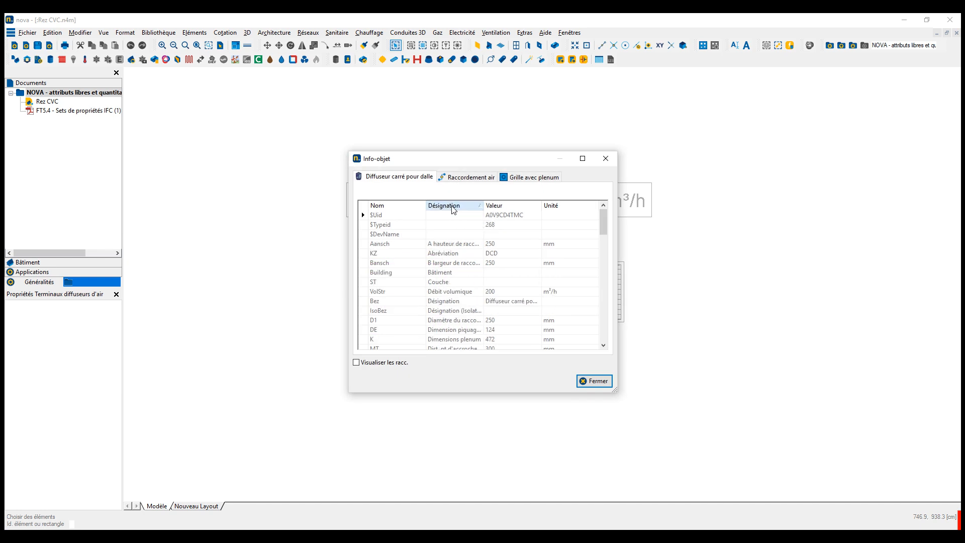
{"action": "left_click", "coordinate": [455, 293]}
{"action": "left_click", "coordinate": [598, 383]}
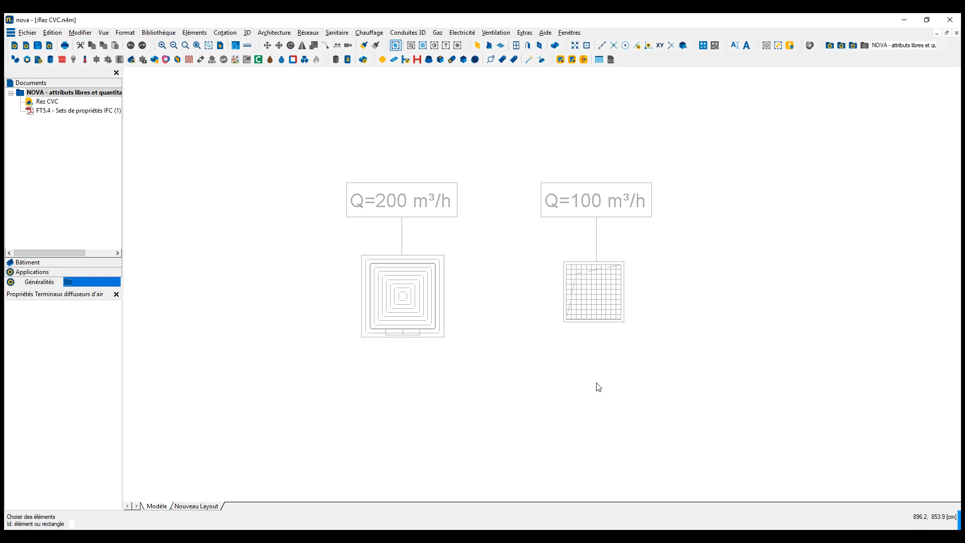
Step: Open the project's free attribute definition for modification and select Terminaux de ventilation 3D under Ventilation 3D
{"action": "right_click", "coordinate": [48, 94]}
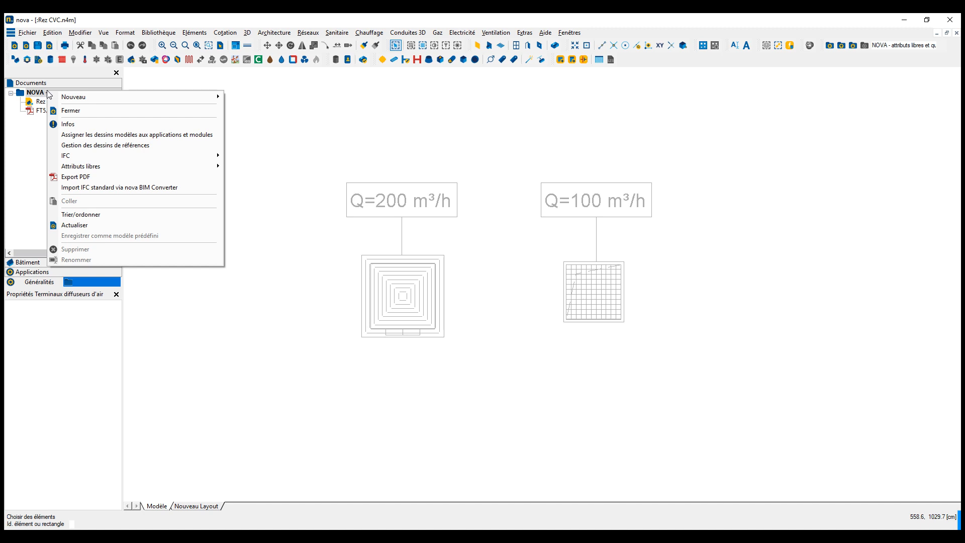
{"action": "mouse_move", "coordinate": [201, 165]}
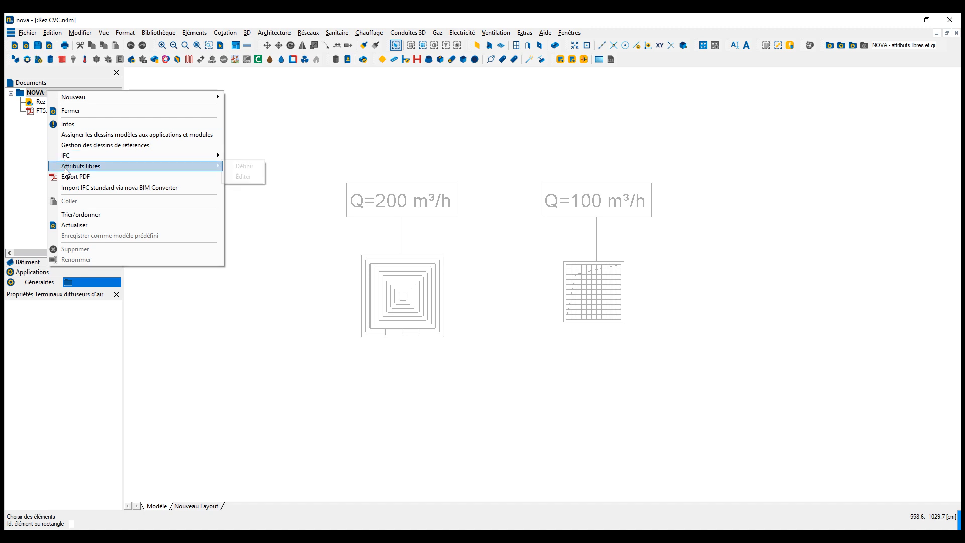
{"action": "left_click", "coordinate": [247, 167]}
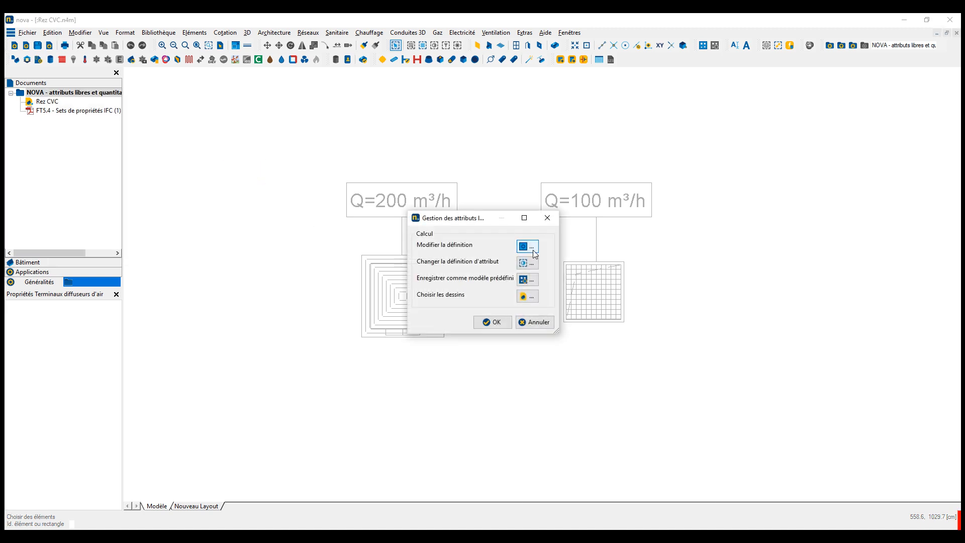
{"action": "left_click", "coordinate": [533, 250]}
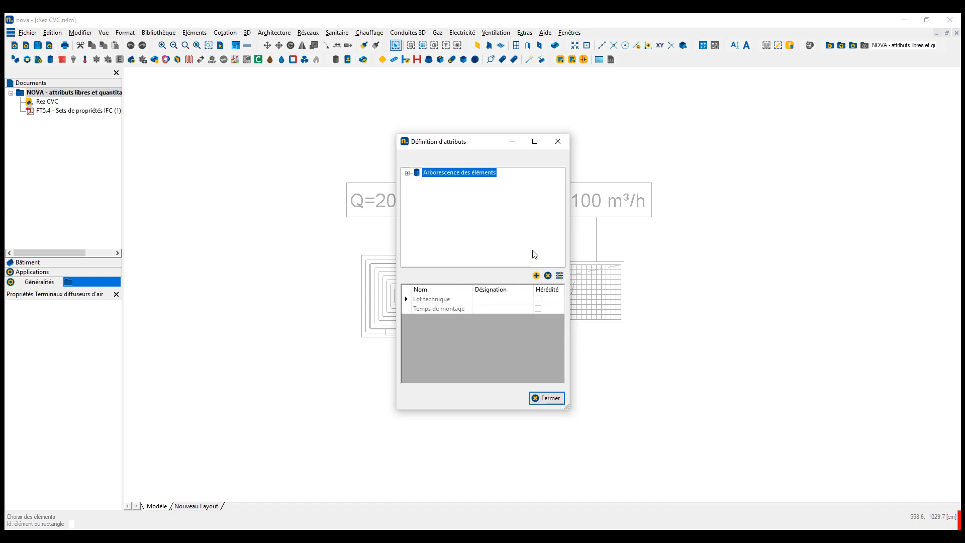
{"action": "left_click", "coordinate": [408, 174]}
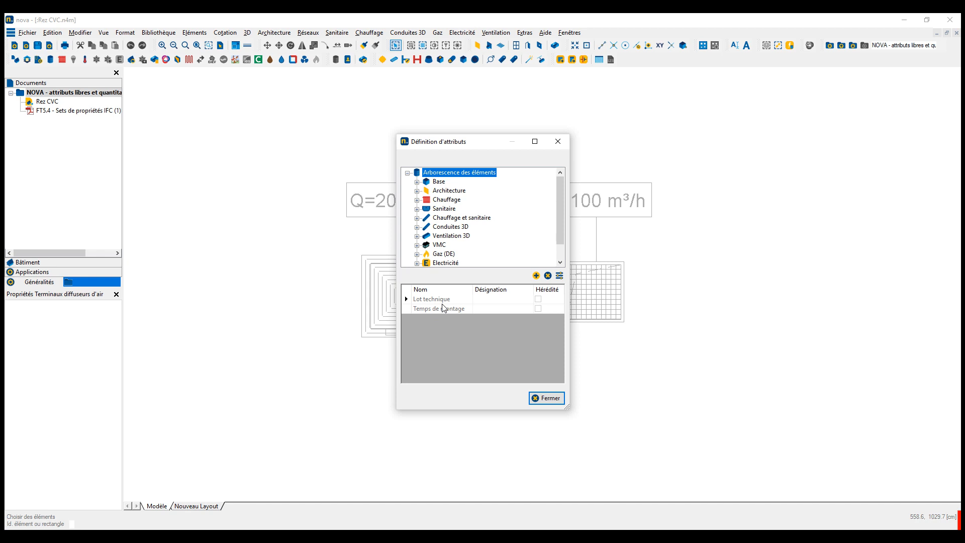
{"action": "left_click", "coordinate": [417, 236]}
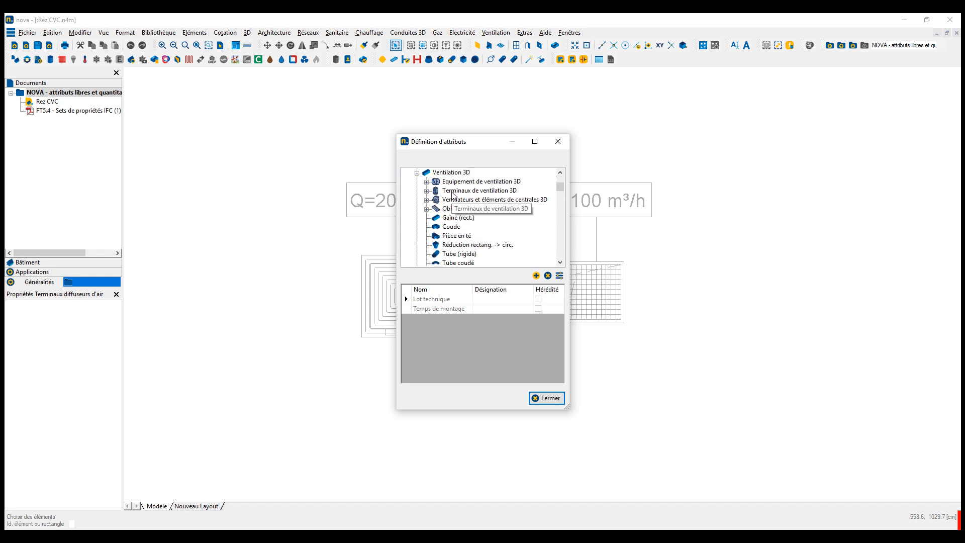
{"action": "left_click", "coordinate": [453, 194]}
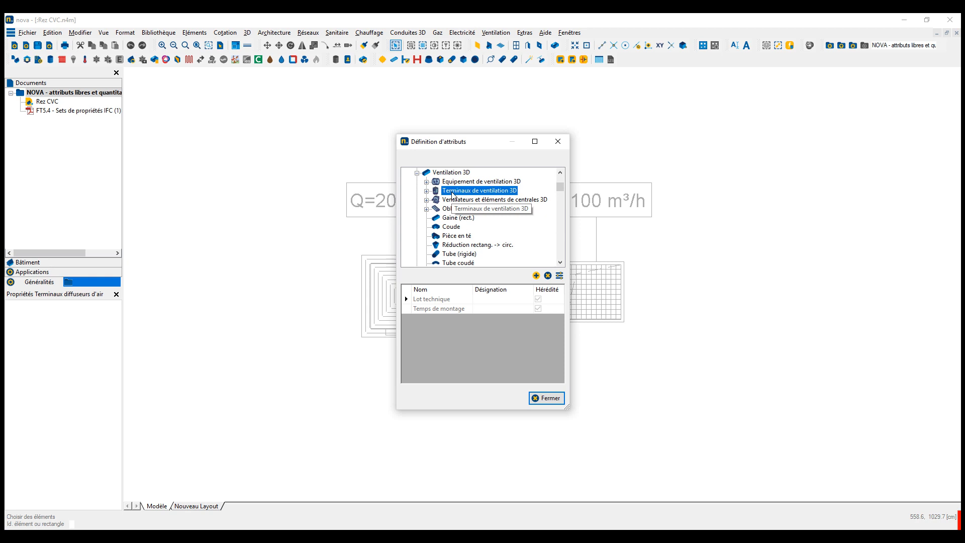
Step: Add an attribute named Débit (m3/h) to Terminaux de ventilation 3D, with an assignment rule based on the VolStr parameter
{"action": "left_click", "coordinate": [537, 276]}
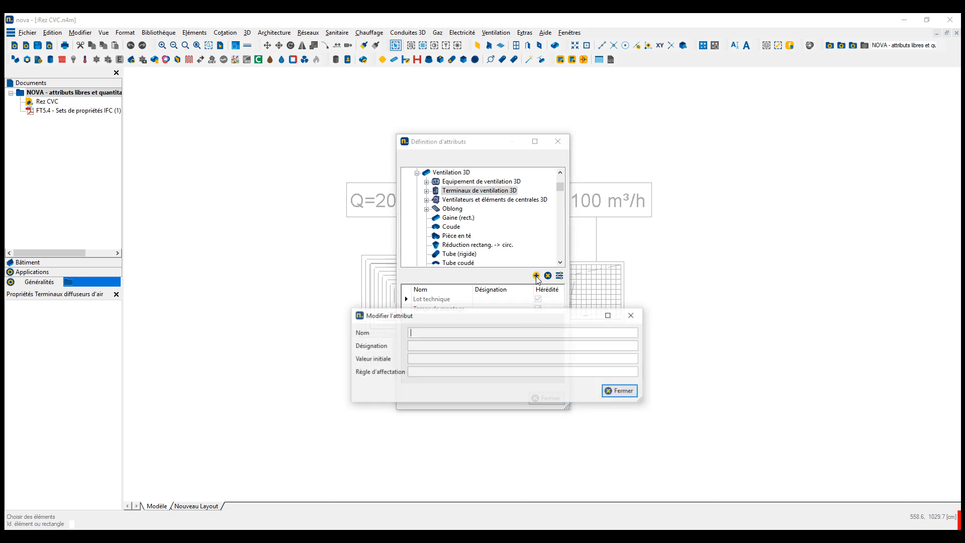
{"action": "type", "text": "Débi"}
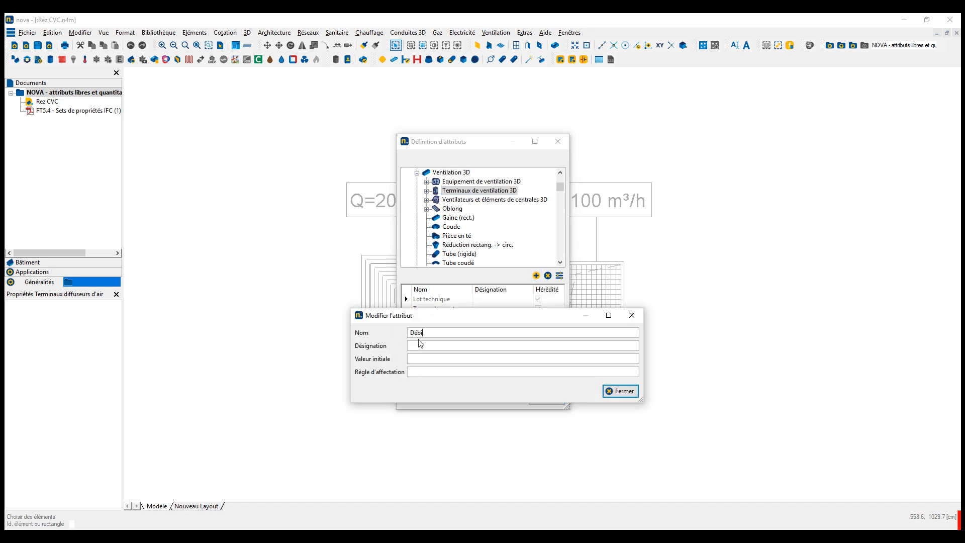
{"action": "type", "text": "t (m3/h"}
{"action": "left_click", "coordinate": [432, 373]}
{"action": "type", "text": "Str"}
{"action": "left_click", "coordinate": [623, 392]}
{"action": "left_click", "coordinate": [545, 393]}
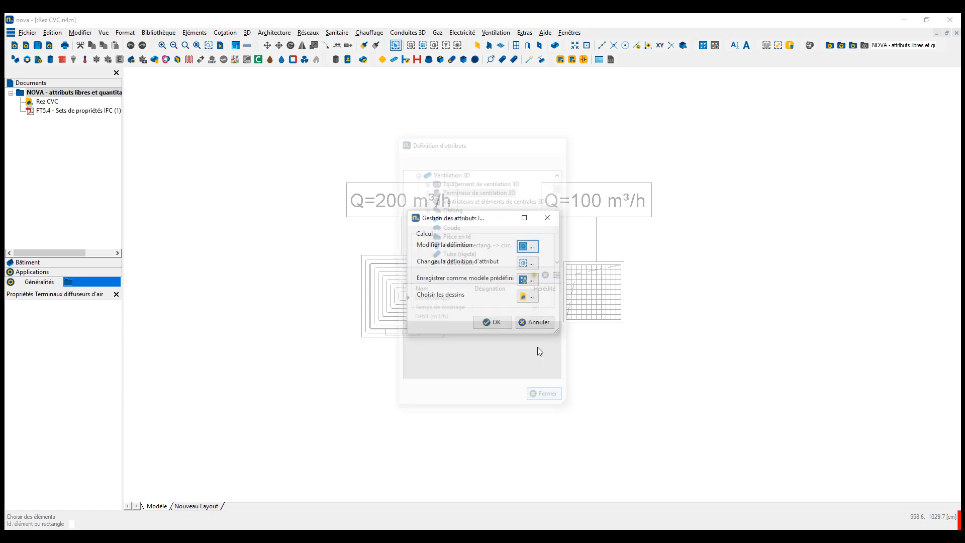
{"action": "left_click", "coordinate": [490, 322]}
Step: Check the Débit (m3/h) attribute of the square diffuser and of the grille
{"action": "right_click", "coordinate": [412, 283]}
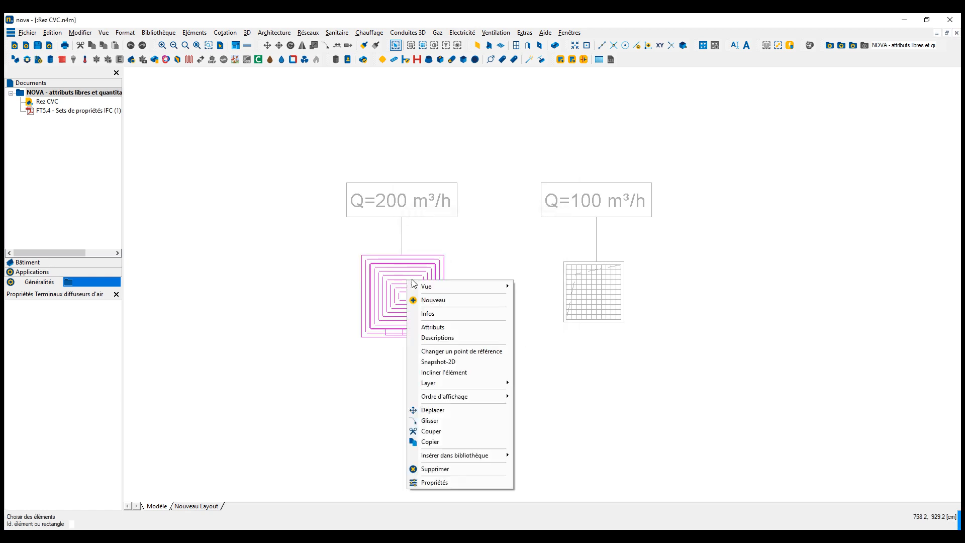
{"action": "left_click", "coordinate": [433, 327]}
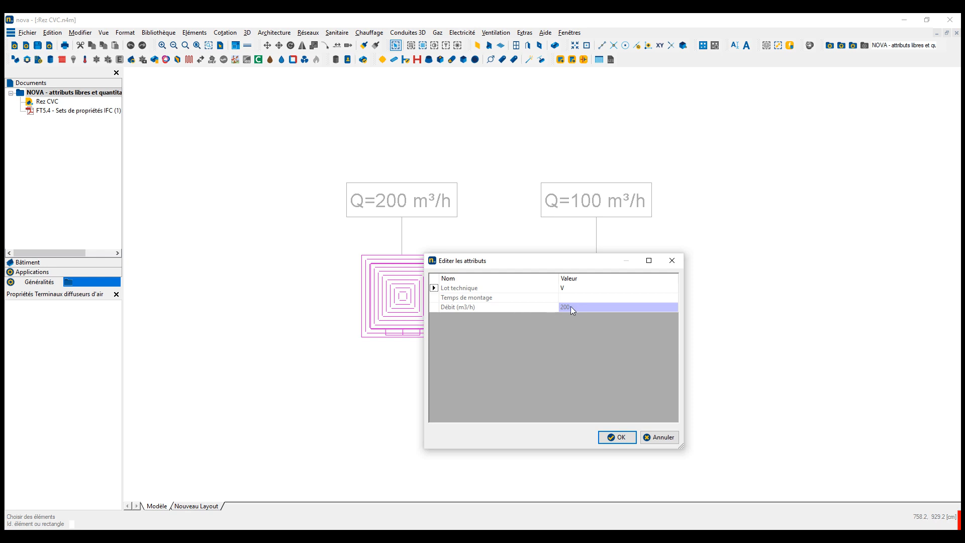
{"action": "left_click", "coordinate": [616, 437]}
{"action": "right_click", "coordinate": [582, 302]}
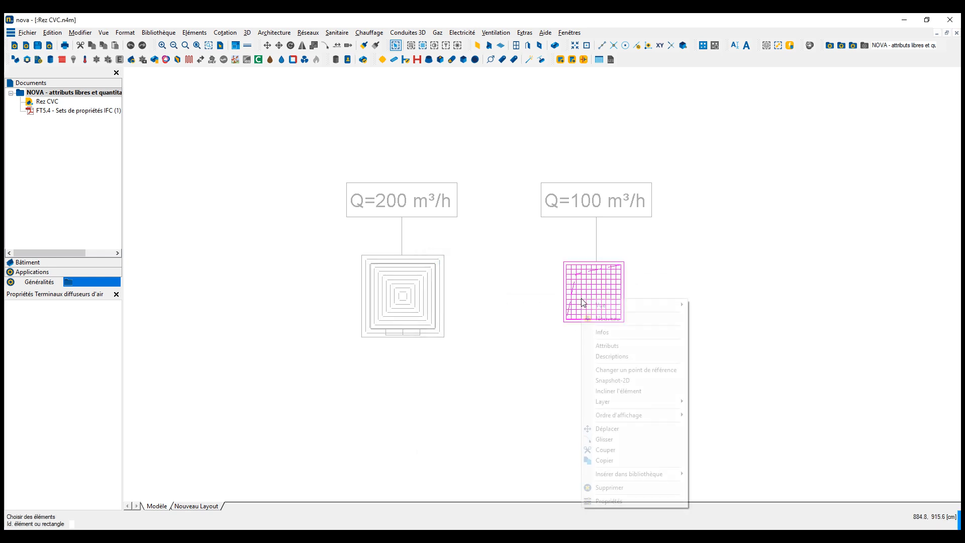
{"action": "left_click", "coordinate": [608, 346]}
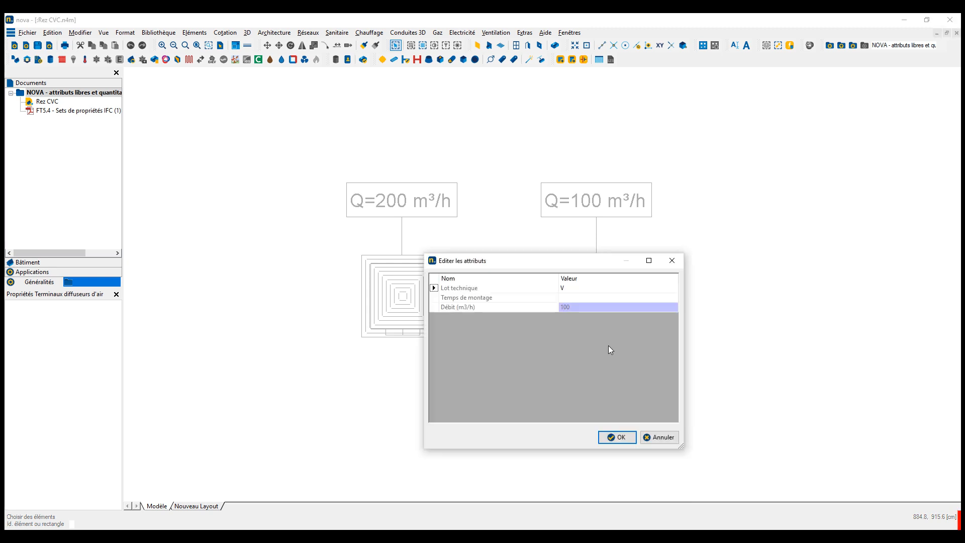
{"action": "left_click", "coordinate": [621, 438]}
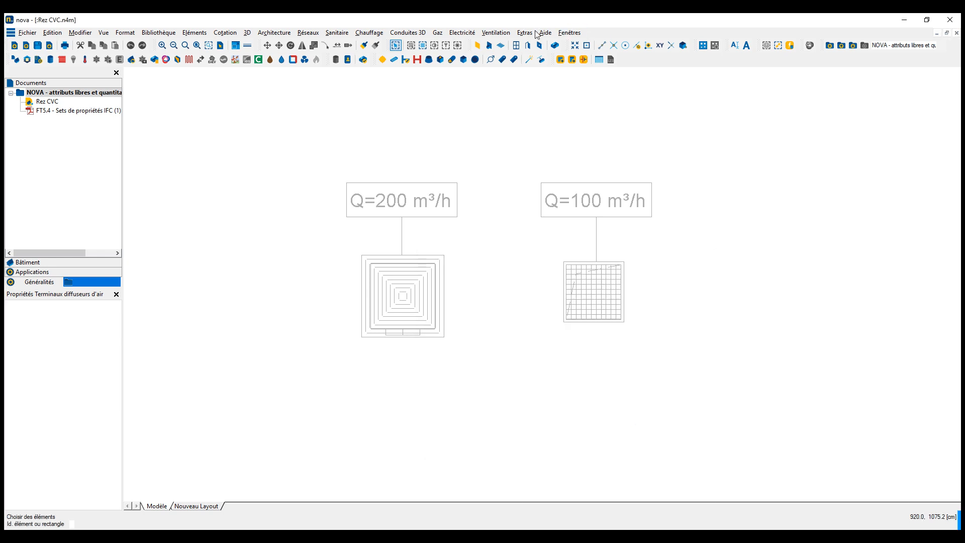
Step: Check that Ecriture des attributs is enabled for reports in the general options
{"action": "left_click", "coordinate": [536, 33]}
{"action": "left_click", "coordinate": [542, 188]}
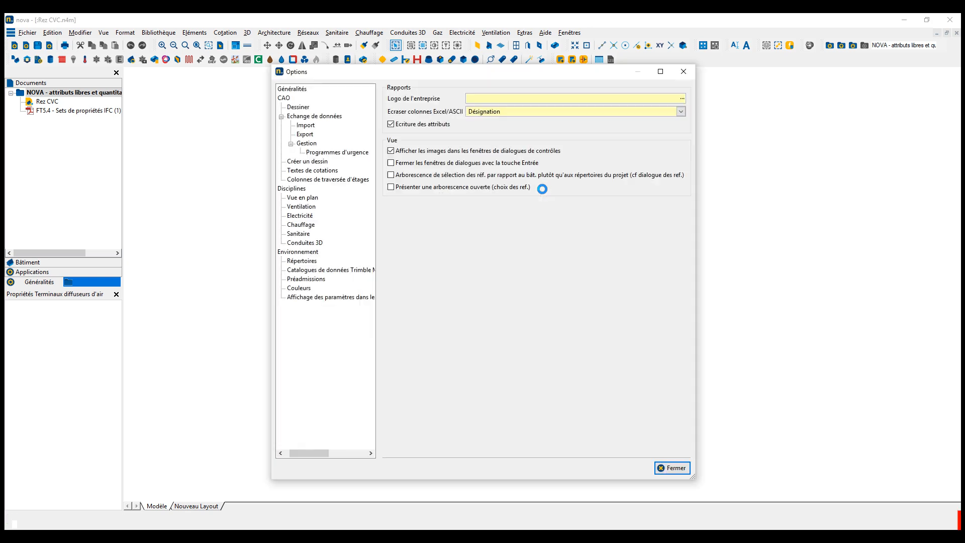
{"action": "left_click", "coordinate": [293, 90]}
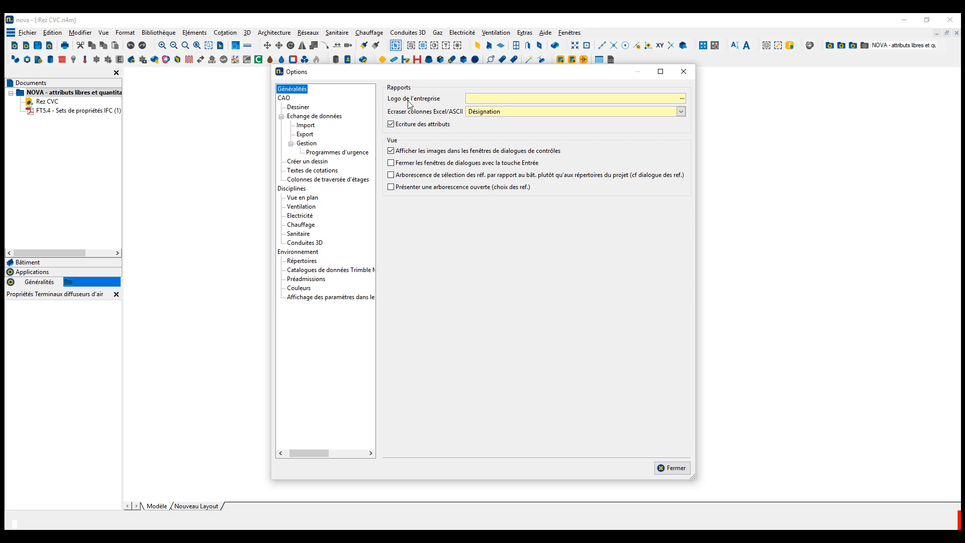
{"action": "left_click", "coordinate": [391, 123]}
{"action": "left_click", "coordinate": [393, 123]}
{"action": "left_click", "coordinate": [675, 472]}
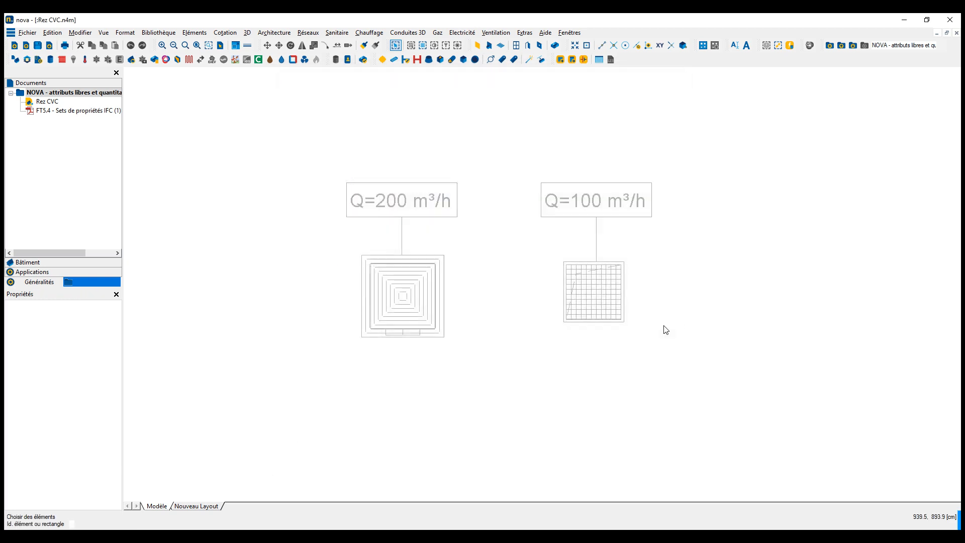
Step: Create the ventilation quantity listing of all 3D elements in Excel format
{"action": "left_click", "coordinate": [497, 33]}
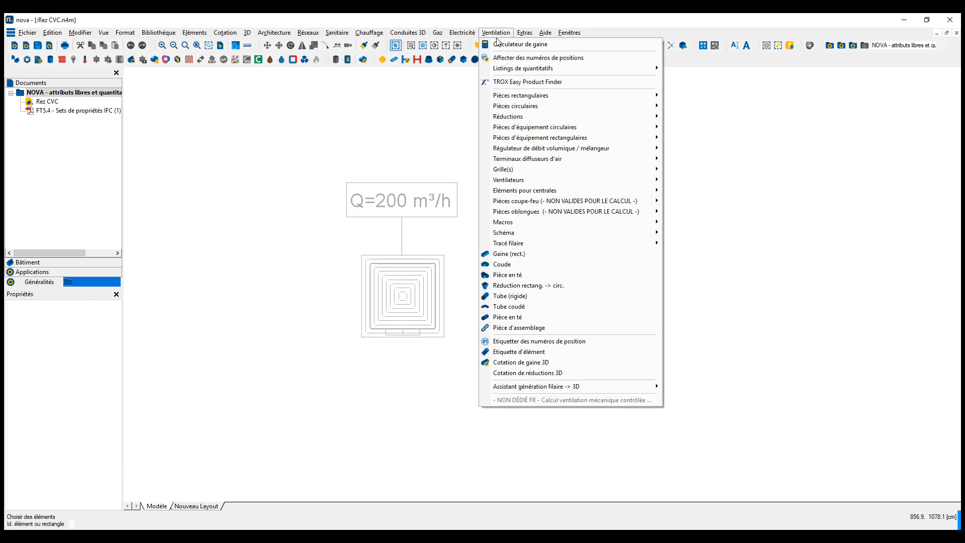
{"action": "mouse_move", "coordinate": [528, 69]}
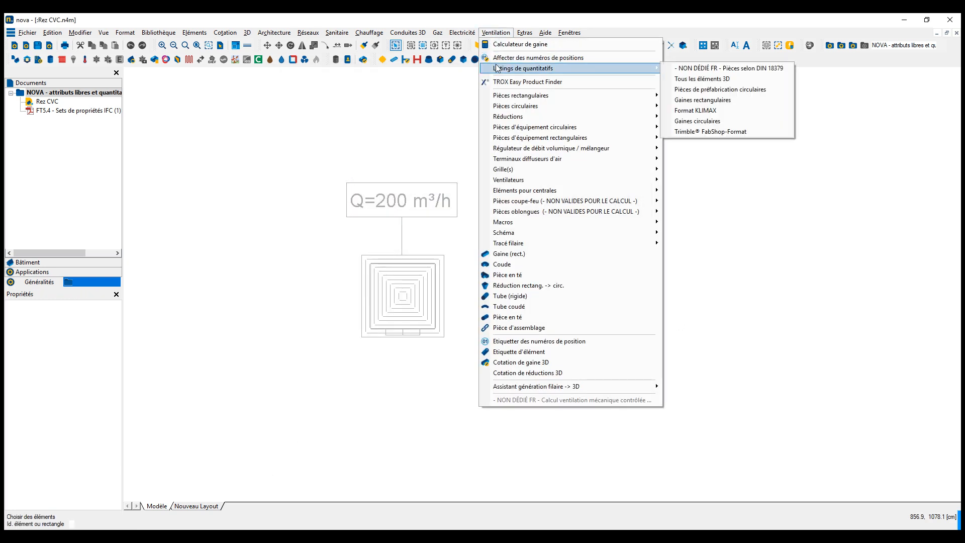
{"action": "left_click", "coordinate": [702, 79]}
{"action": "left_click", "coordinate": [396, 209]}
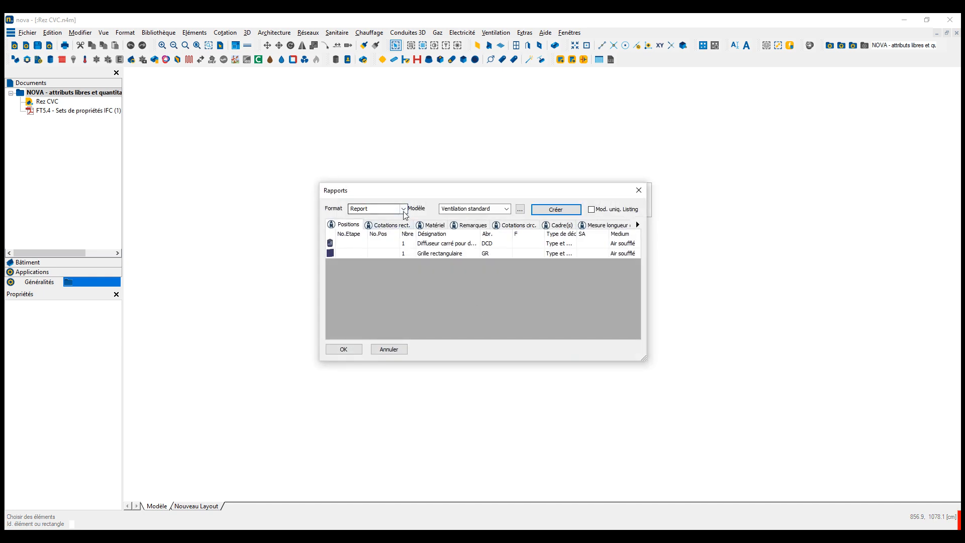
{"action": "left_click", "coordinate": [367, 224]}
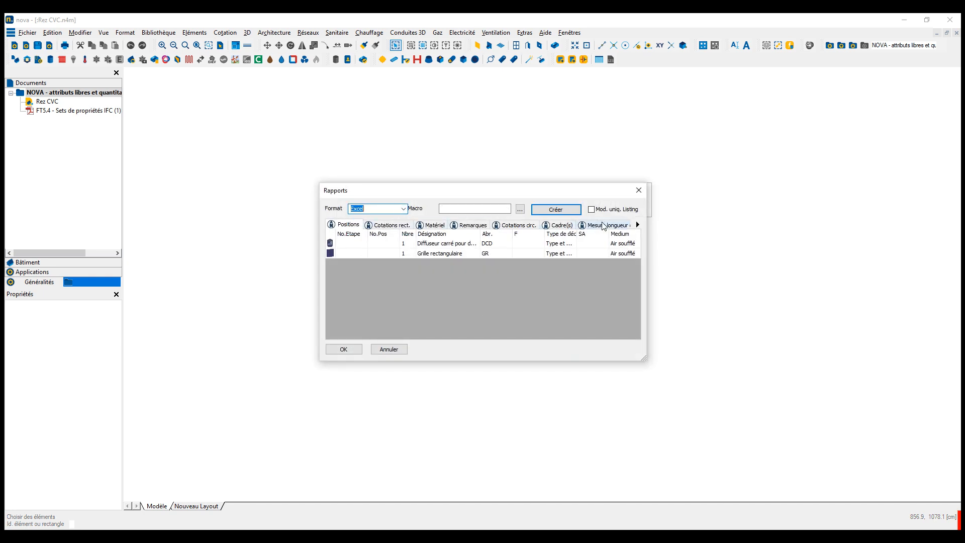
{"action": "left_click", "coordinate": [555, 210]}
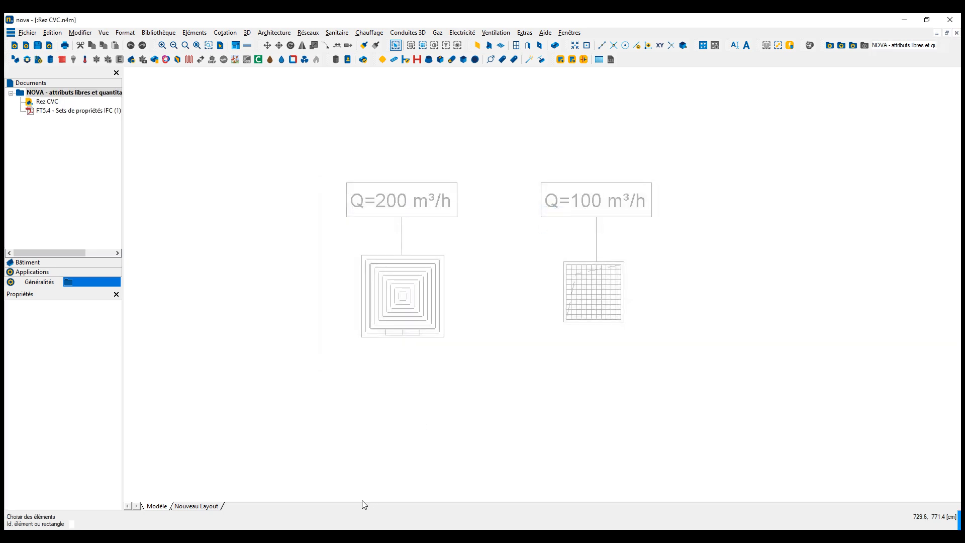
Step: Examine the Débit (m3/h) and Lot technique columns in the exported Excel listing, fitting the Débit column's width, and close the workbook without saving
{"action": "left_click_drag", "start_coordinate": [508, 430], "coordinate": [736, 439]}
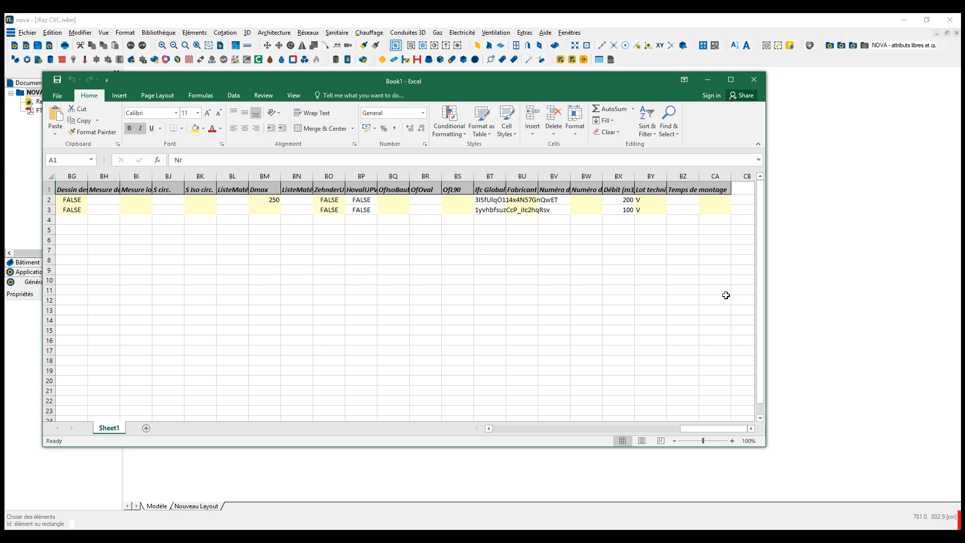
{"action": "double_click", "coordinate": [635, 176]}
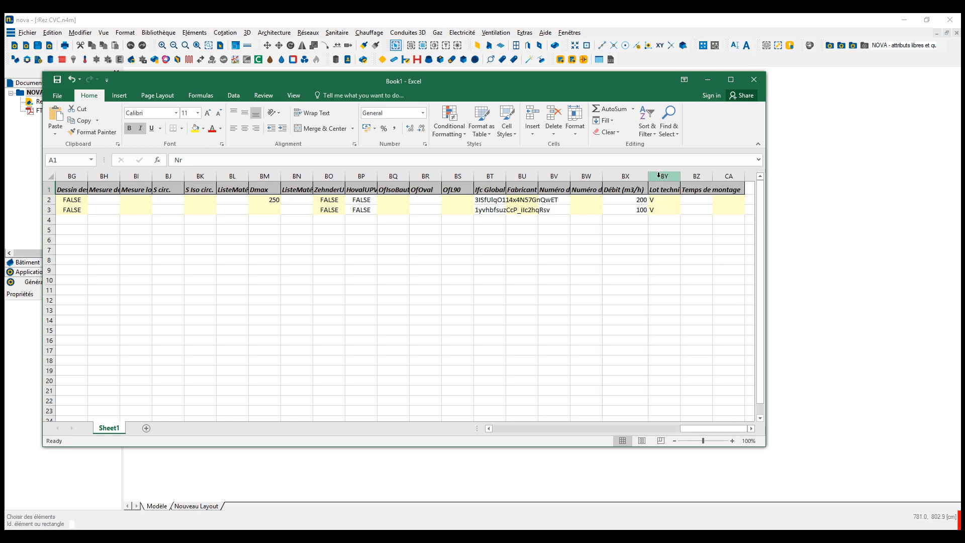
{"action": "left_click", "coordinate": [622, 177]}
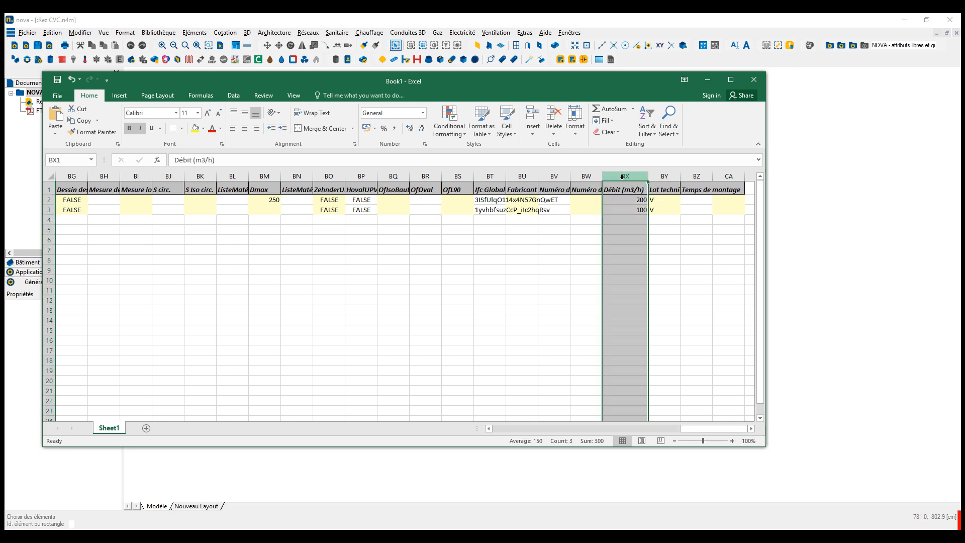
{"action": "left_click", "coordinate": [754, 81]}
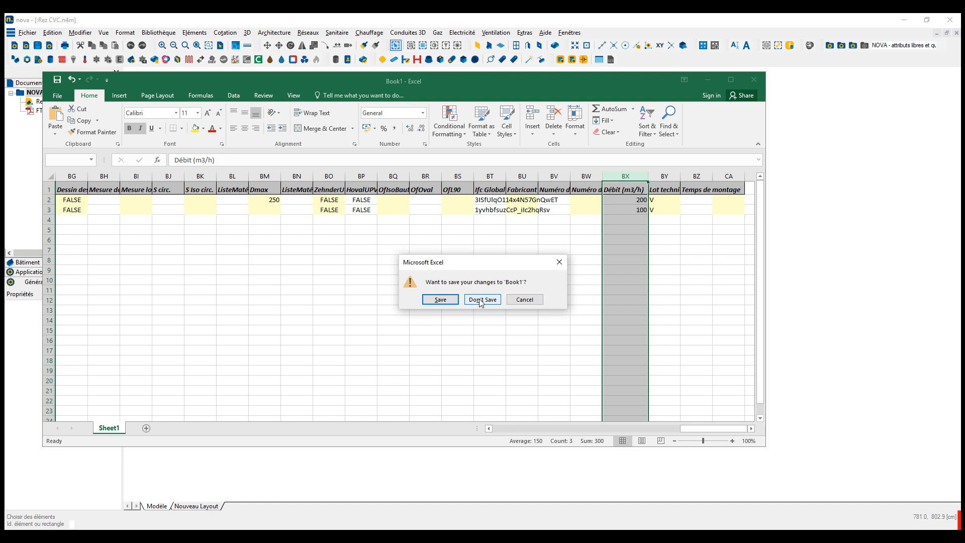
{"action": "left_click", "coordinate": [481, 301]}
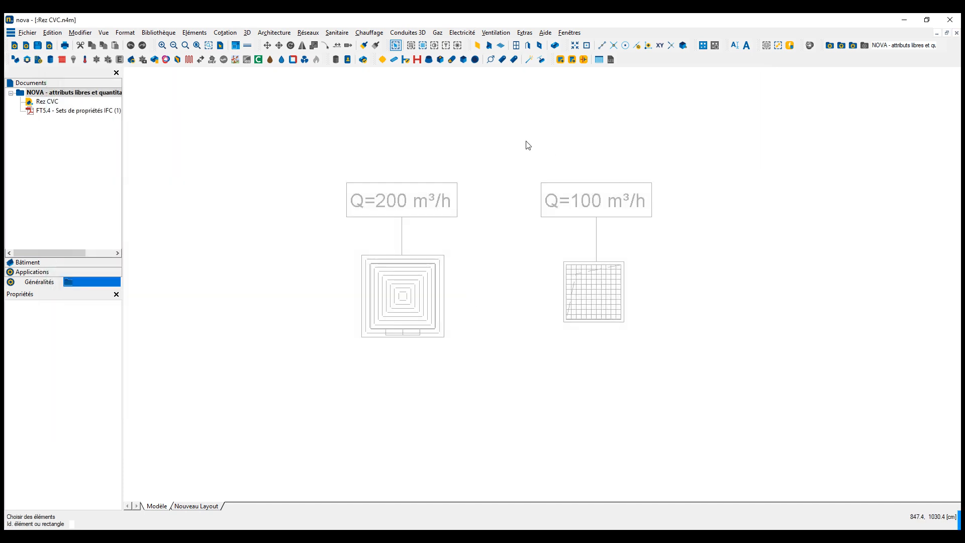
Step: Inspect the property names and codes in the square diffuser's object information, enlarging the window to read them
{"action": "right_click", "coordinate": [397, 270]}
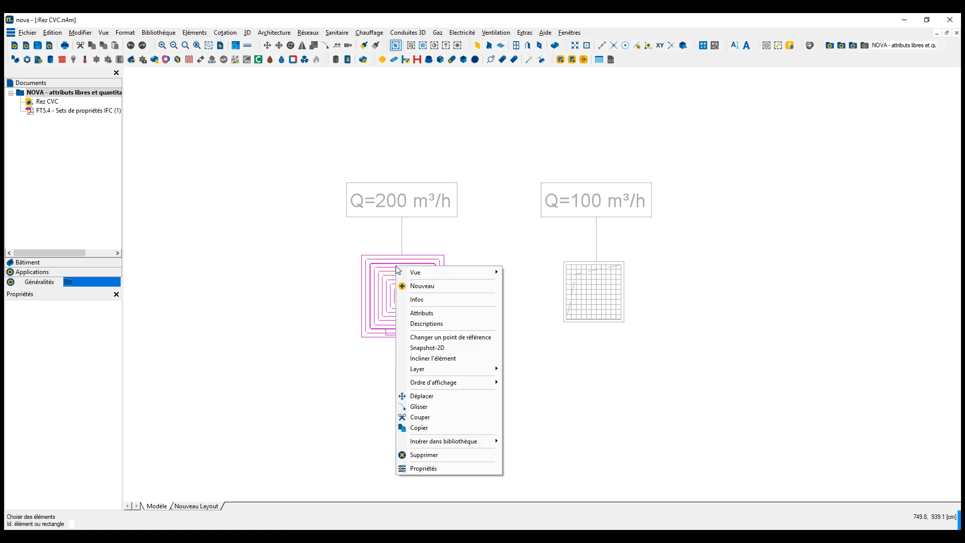
{"action": "left_click", "coordinate": [417, 299]}
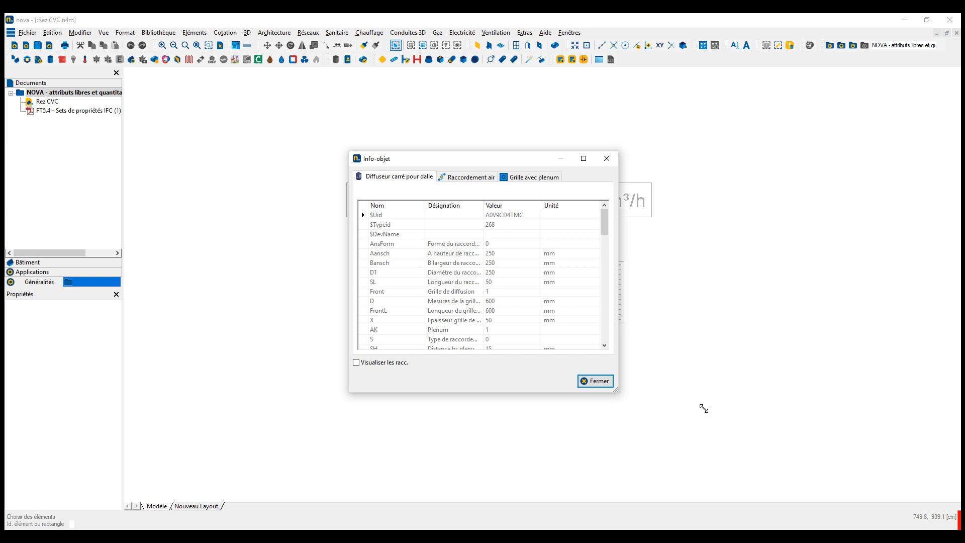
{"action": "left_click_drag", "start_coordinate": [704, 409], "coordinate": [802, 455]}
{"action": "left_click_drag", "start_coordinate": [557, 167], "coordinate": [477, 107]}
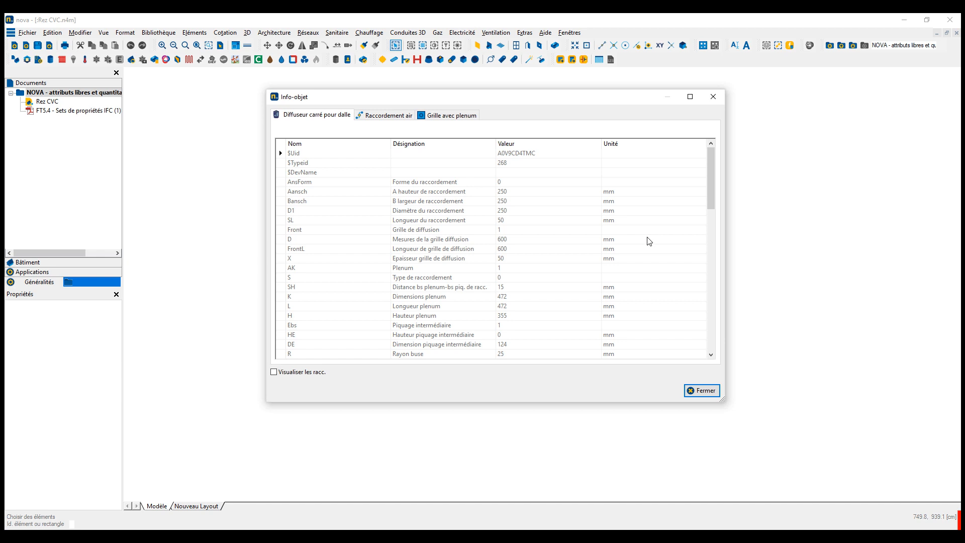
{"action": "left_click", "coordinate": [703, 391]}
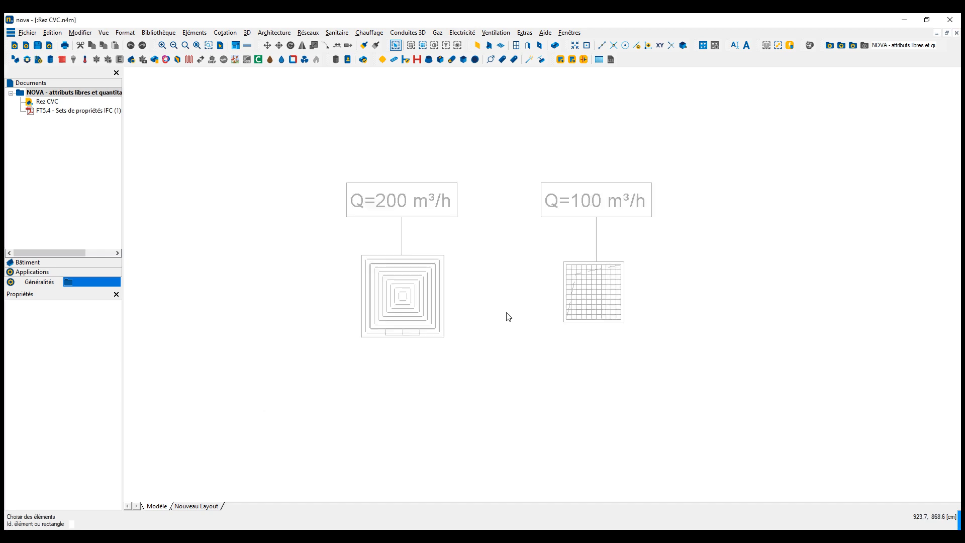
Step: Open the project's FT5.4 - Sets de propriétés IFC PDF and look up the volumetric flow property code in Annexe 2
{"action": "double_click", "coordinate": [52, 114]}
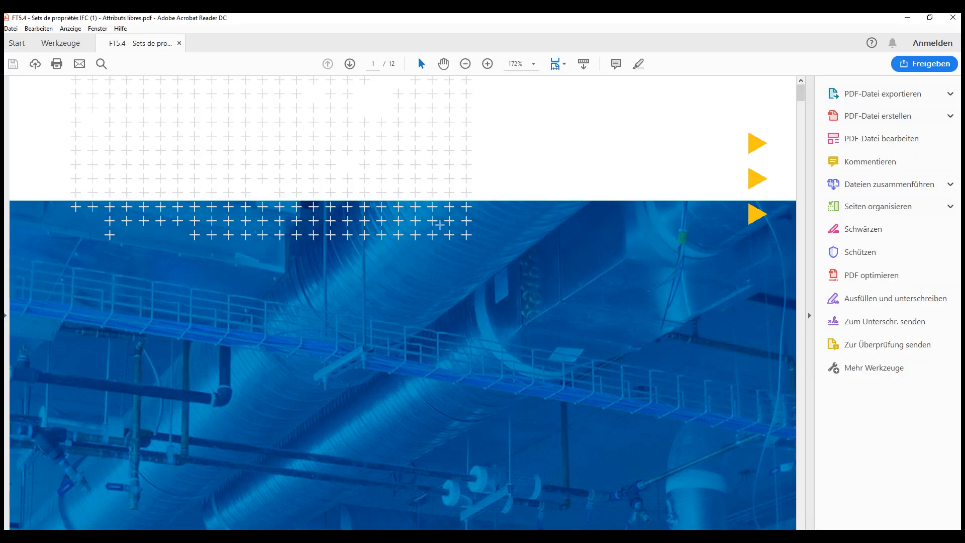
{"action": "left_click_drag", "start_coordinate": [801, 95], "coordinate": [802, 369]}
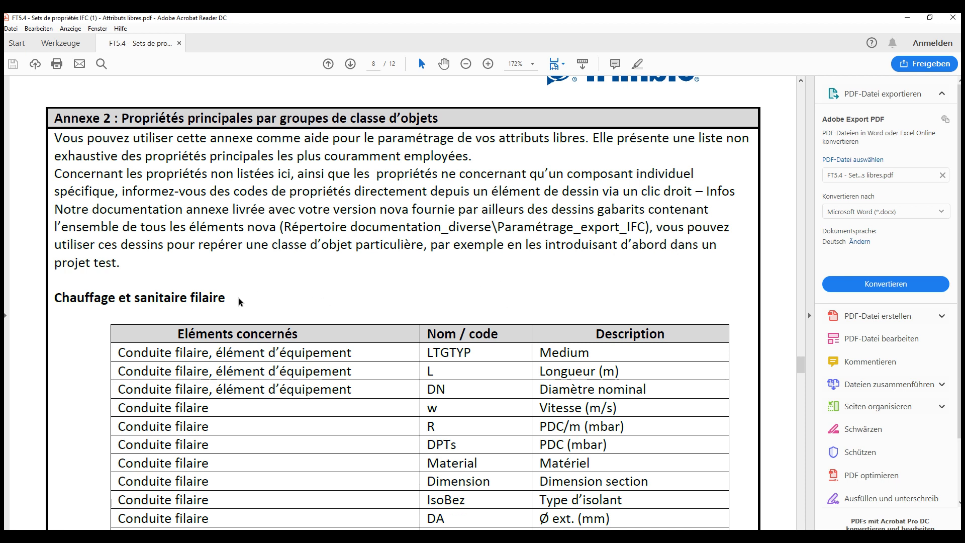
{"action": "scroll", "coordinate": [247, 312], "scroll_direction": "down", "scroll_amount": 3}
{"action": "scroll", "coordinate": [247, 313], "scroll_direction": "down", "scroll_amount": 20}
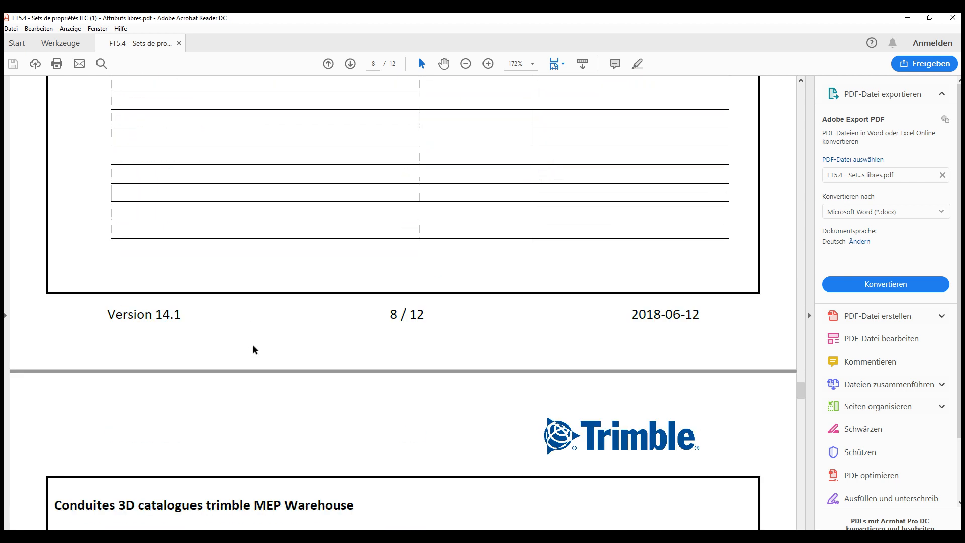
{"action": "scroll", "coordinate": [245, 350], "scroll_direction": "down", "scroll_amount": 9}
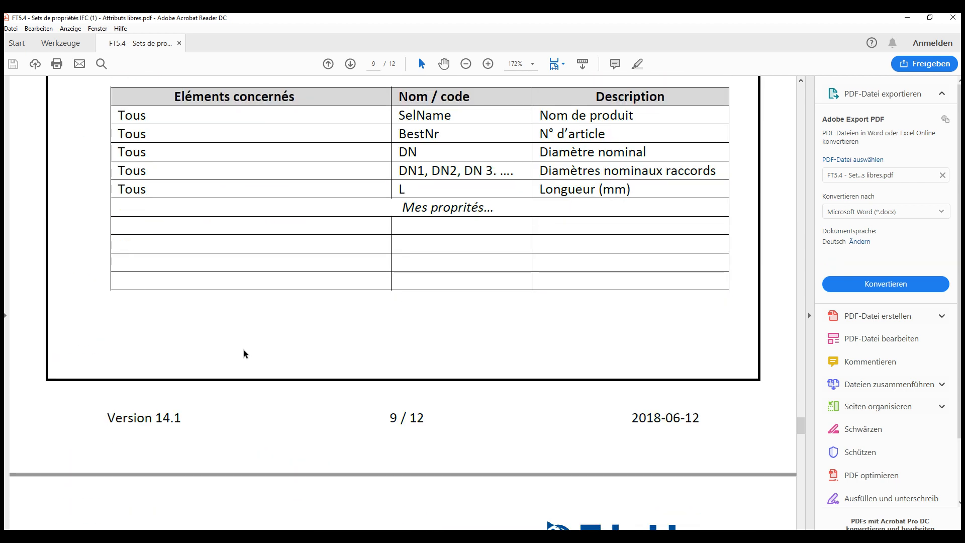
{"action": "scroll", "coordinate": [246, 355], "scroll_direction": "down", "scroll_amount": 16}
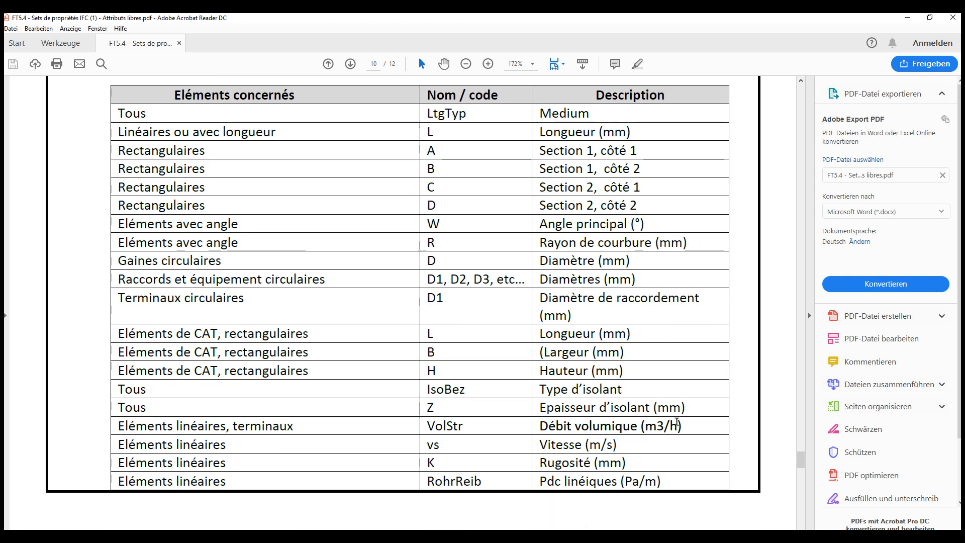
{"action": "triple_click", "coordinate": [561, 428]}
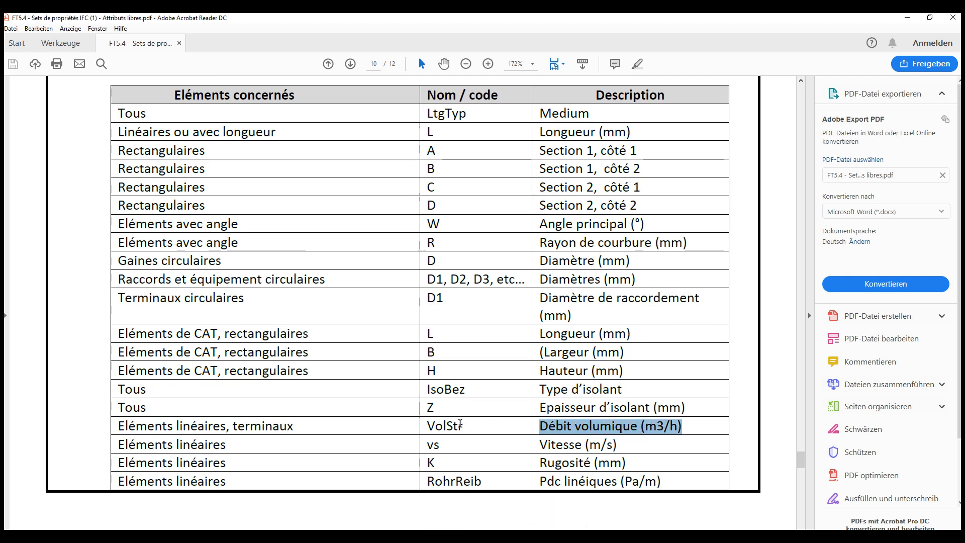
{"action": "left_click_drag", "start_coordinate": [293, 426], "coordinate": [119, 424]}
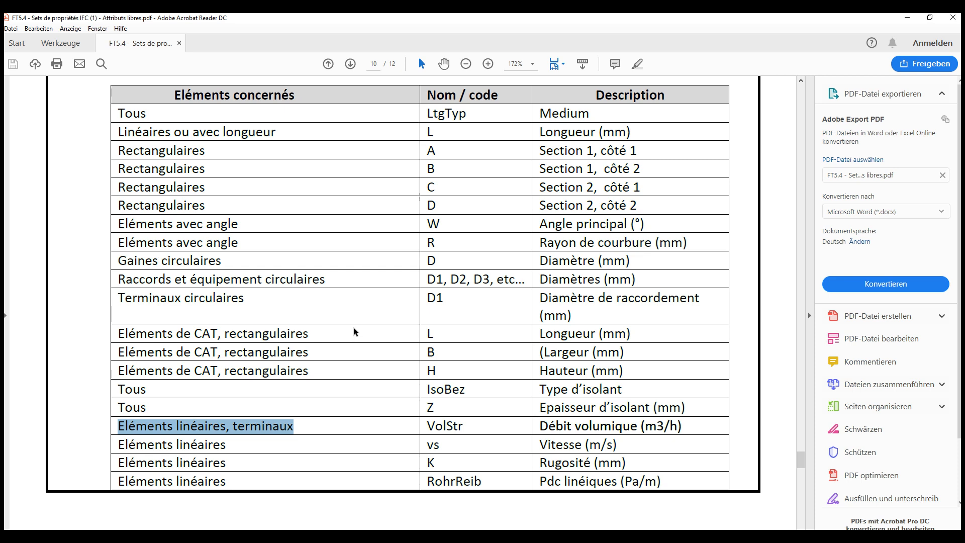
Step: Review the syntax for rule-based values in Annexe 1 of the PDF, including the location and condition examples, and close the document
{"action": "scroll", "coordinate": [352, 330], "scroll_direction": "up", "scroll_amount": 15}
{"action": "scroll", "coordinate": [351, 331], "scroll_direction": "up", "scroll_amount": 15}
{"action": "scroll", "coordinate": [351, 331], "scroll_direction": "up", "scroll_amount": 15}
{"action": "scroll", "coordinate": [350, 331], "scroll_direction": "up", "scroll_amount": 15}
{"action": "scroll", "coordinate": [350, 333], "scroll_direction": "up", "scroll_amount": 15}
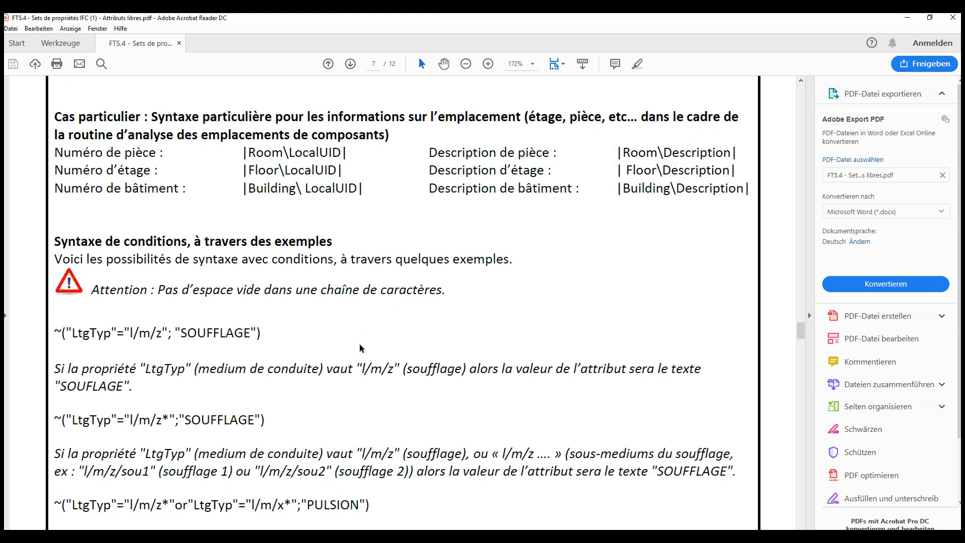
{"action": "scroll", "coordinate": [359, 343], "scroll_direction": "up", "scroll_amount": 2}
{"action": "scroll", "coordinate": [359, 345], "scroll_direction": "up", "scroll_amount": 3}
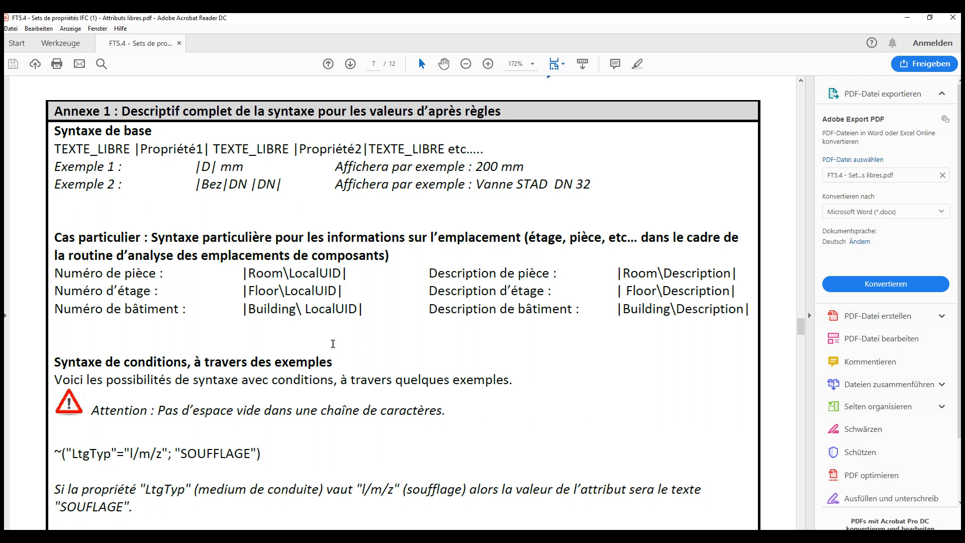
{"action": "left_click", "coordinate": [953, 17]}
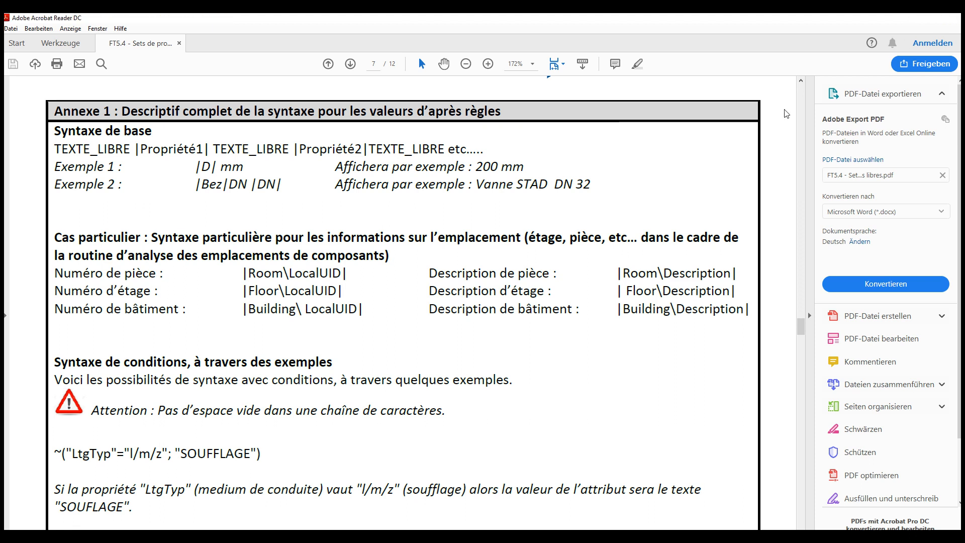